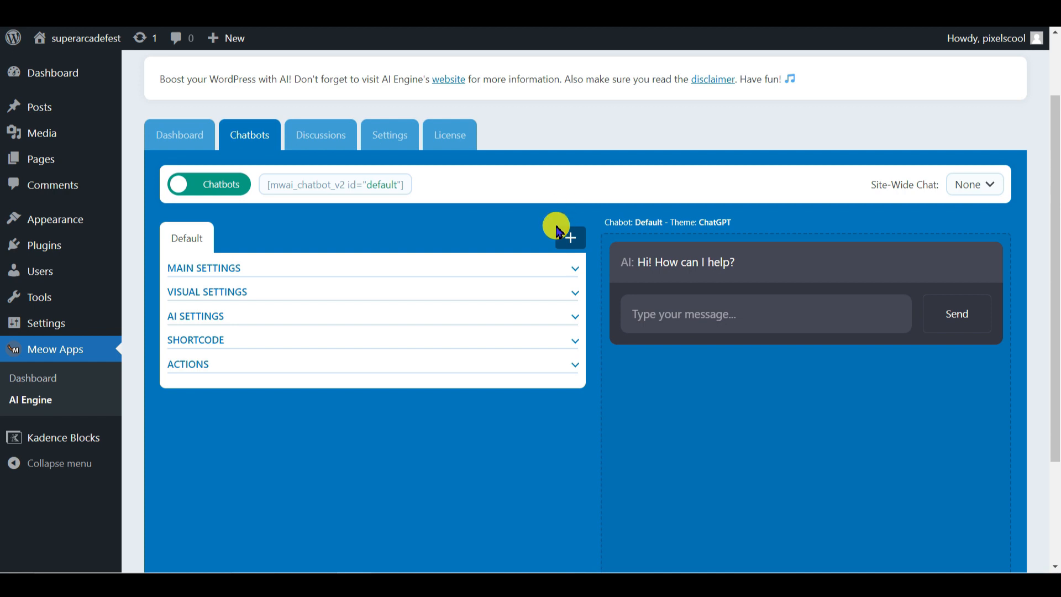
Step: In the default chatbot's main settings, try the None theme, switch back to ChatGPT, and keep the mode on Chat
click(572, 270)
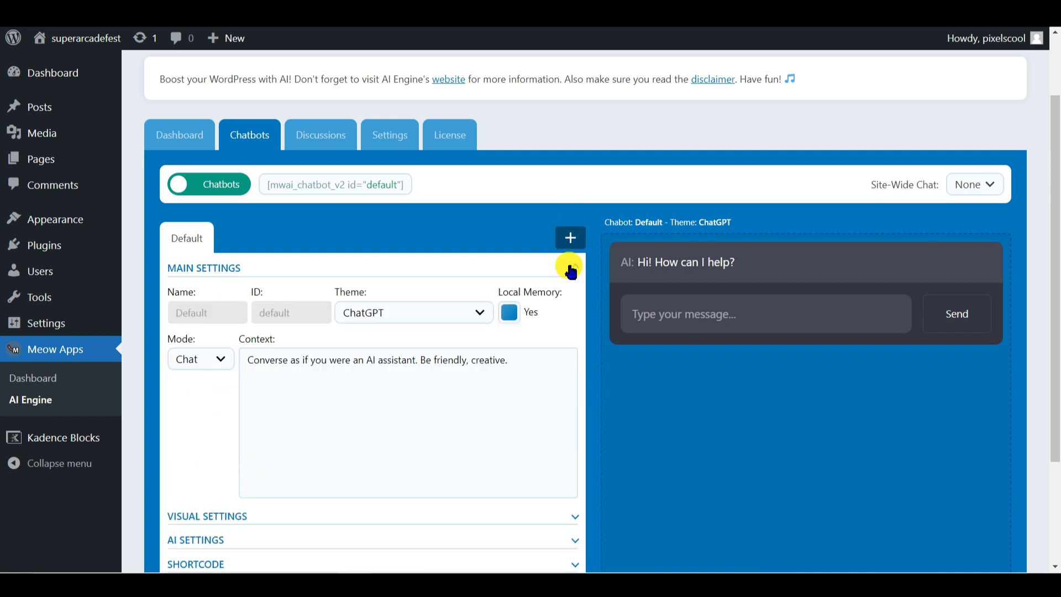
click(394, 318)
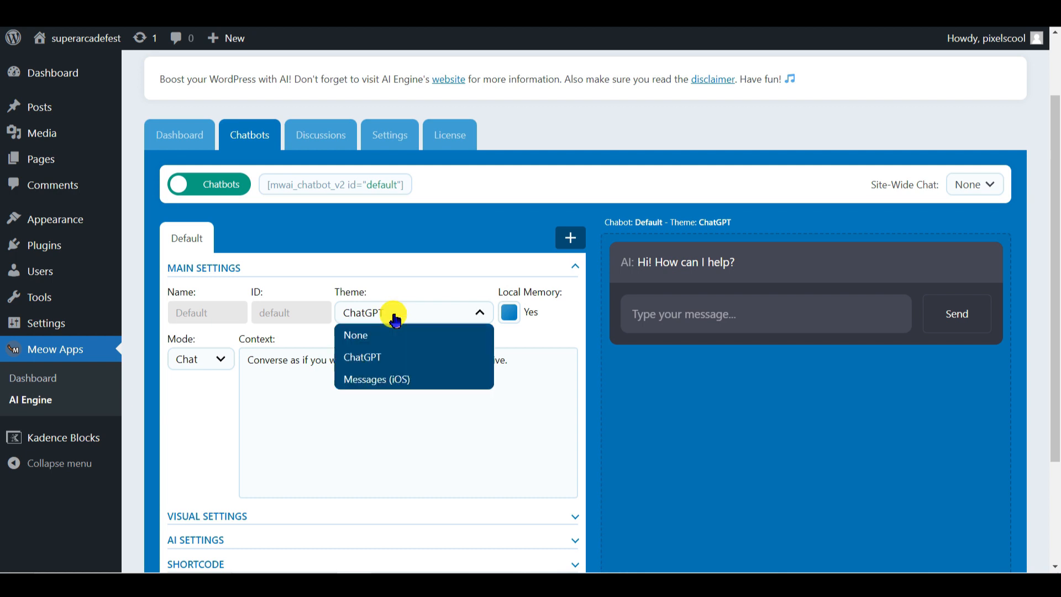
click(380, 333)
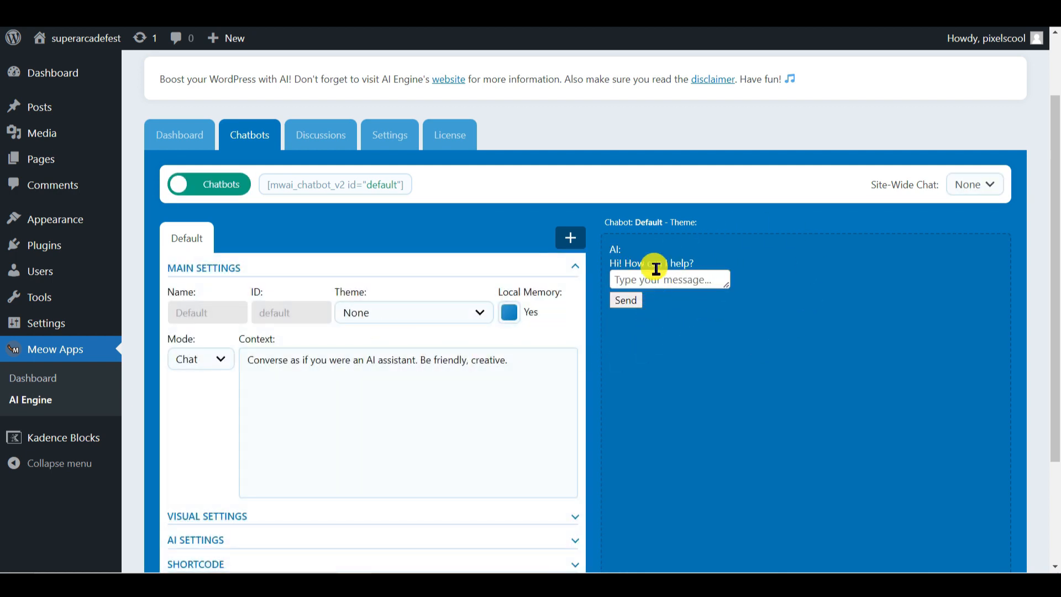
click(423, 311)
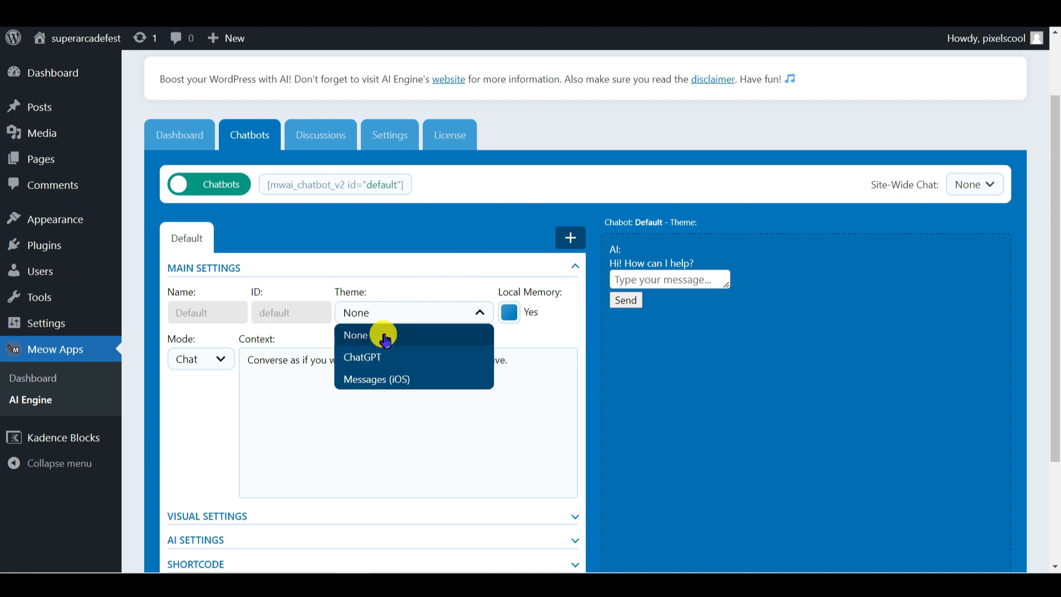
click(385, 357)
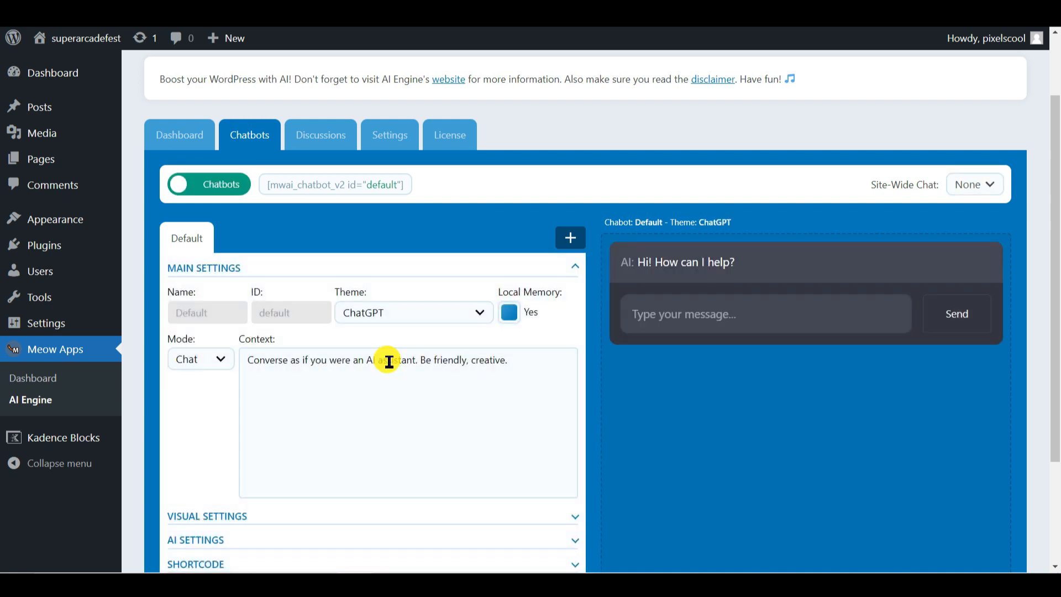
click(189, 366)
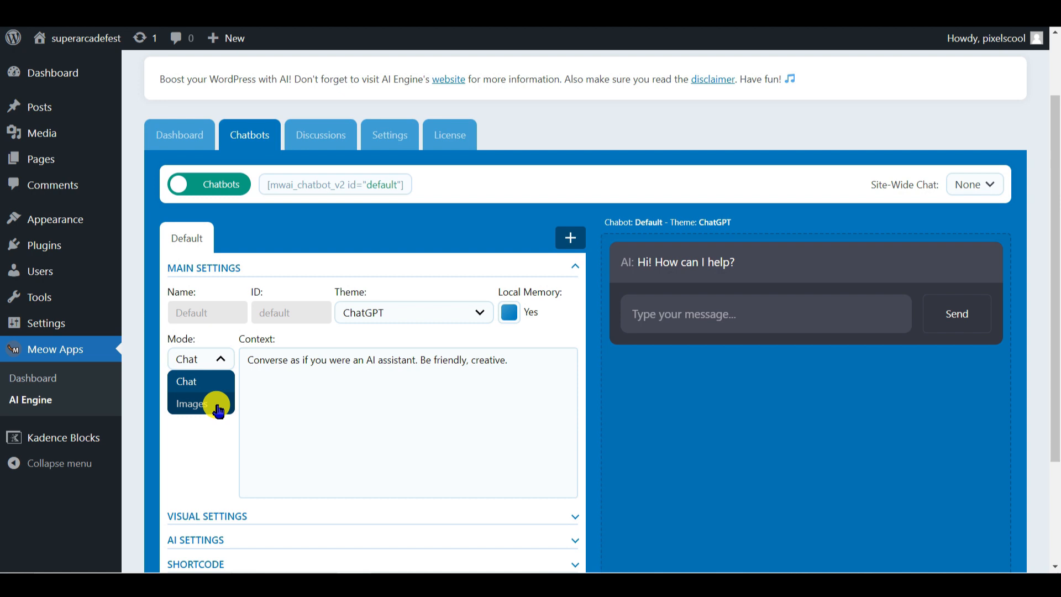
click(220, 381)
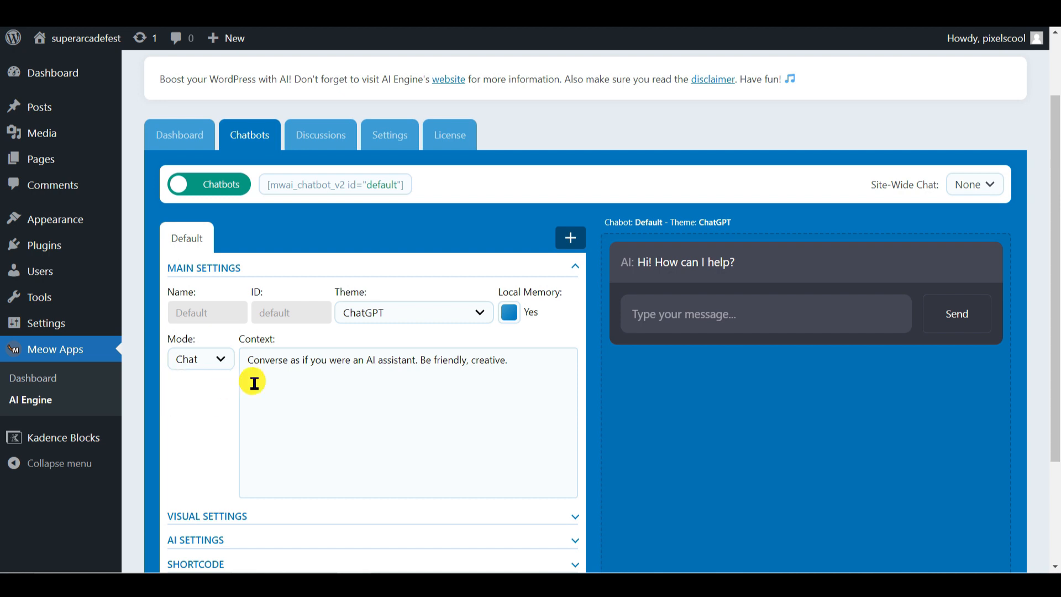
Step: Test the chatbot preview with its existing context by asking "Who are you?"
triple_click(277, 367)
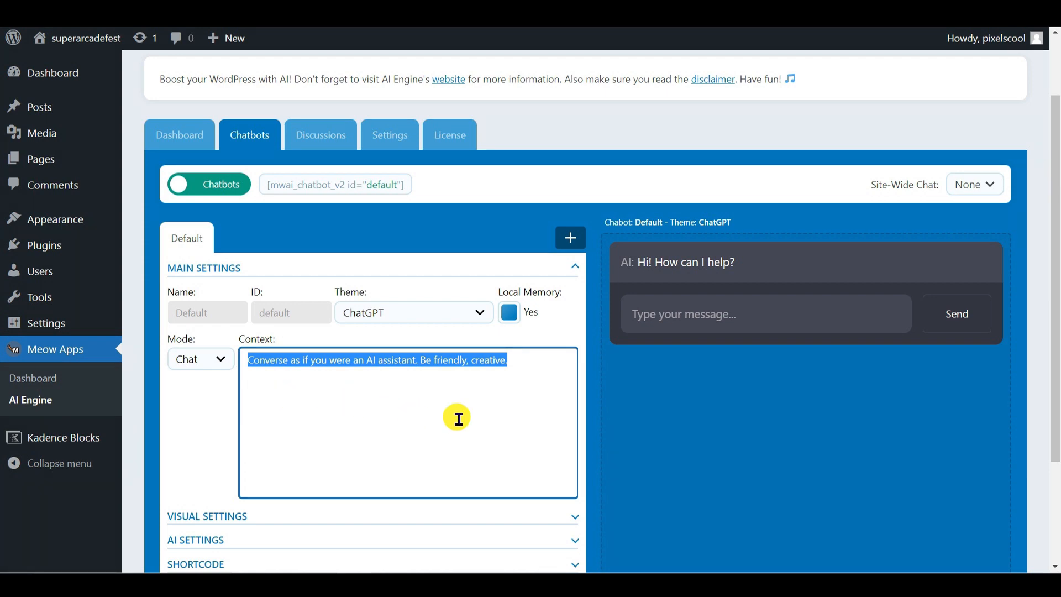
click(669, 311)
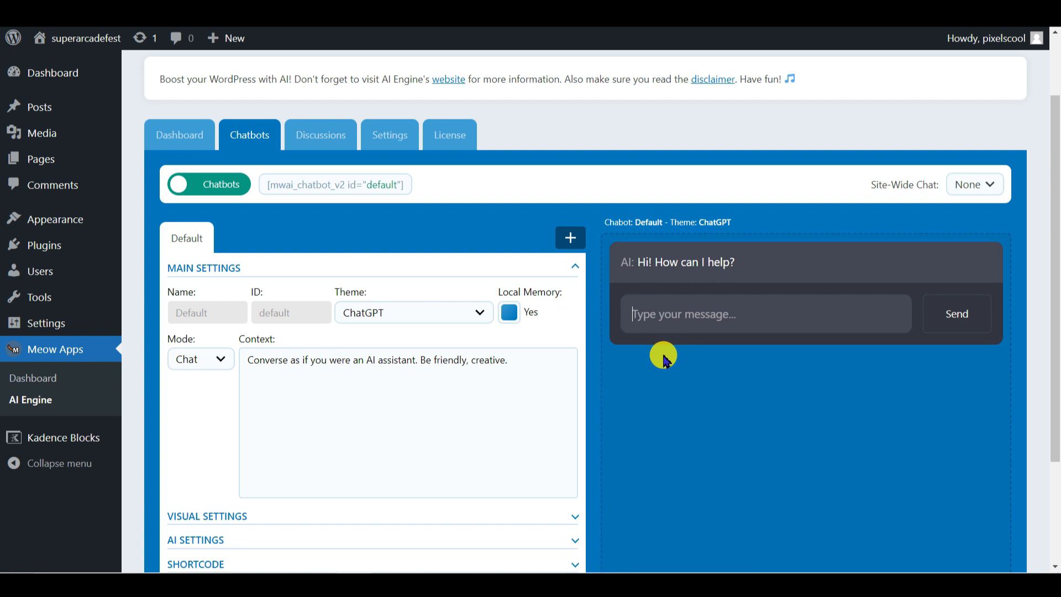
text(Who are )
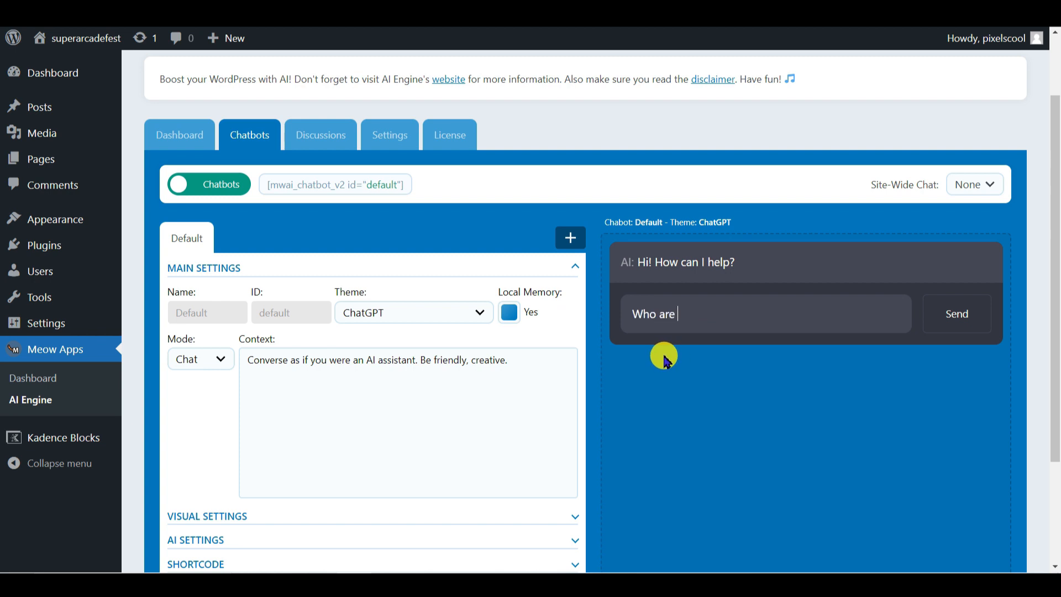
text(you?)
key(Return)
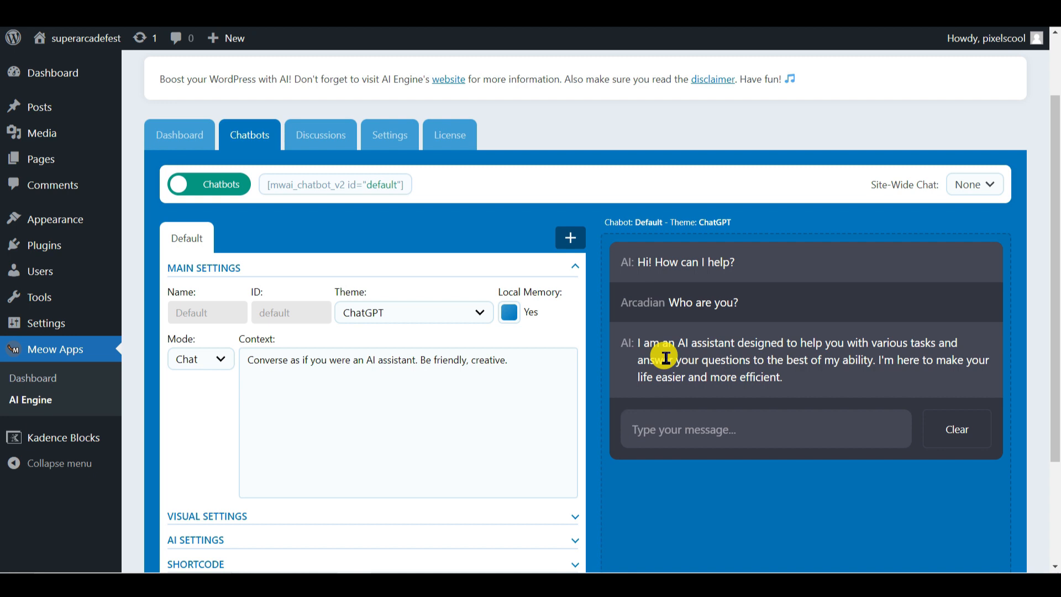
Step: Change the chatbot's context to "Converse as if you were a poet. Rhyme whenever you can."
click(516, 363)
key(BackSpace)
key(BackSpace)
key(BackSpace)
key(BackSpace)
key(BackSpace)
key(BackSpace)
key(BackSpace)
key(BackSpace)
key(BackSpace)
key(BackSpace)
key(BackSpace)
key(BackSpace)
key(BackSpace)
key(BackSpace)
key(BackSpace)
key(BackSpace)
key(BackSpace)
key(BackSpace)
key(BackSpace)
key(BackSpace)
text(poet.  Rhyme whenever you can)
Step: Ask the chatbot preview "Who are you?" again to test the poet context
click(704, 430)
text(Who are you?)
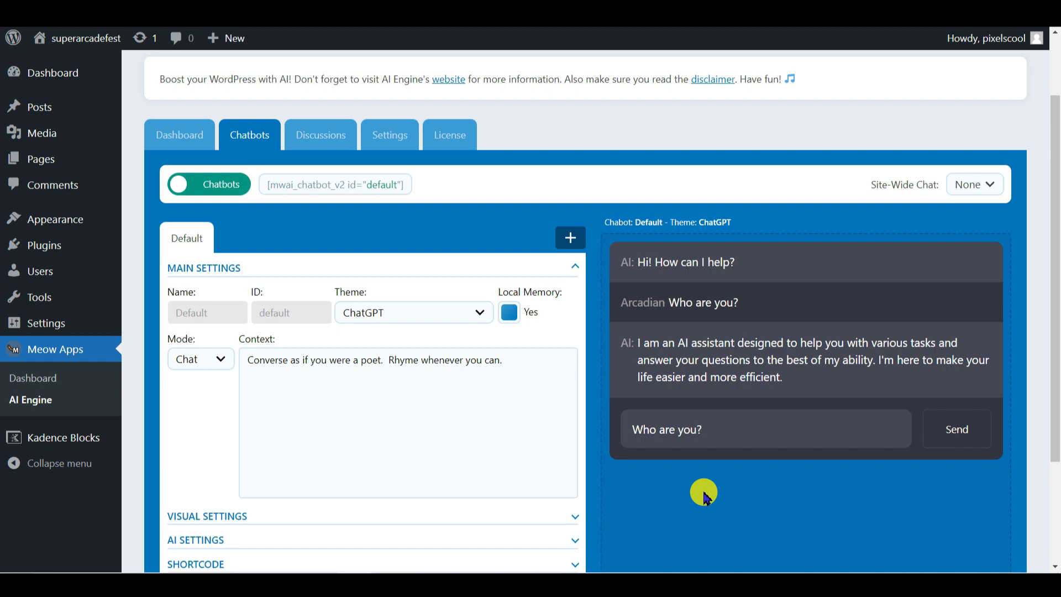
key(Return)
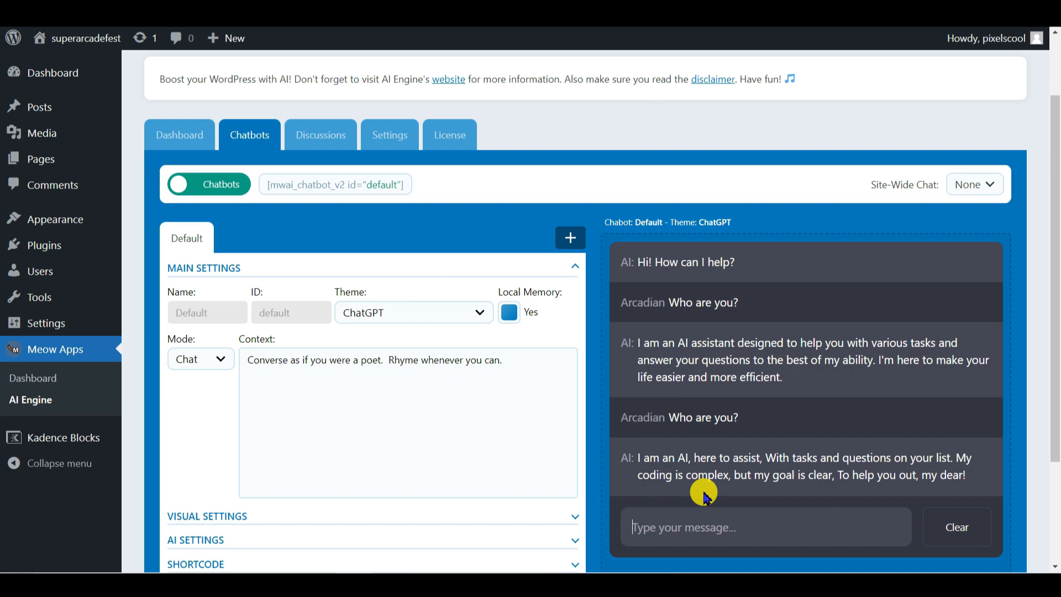
Step: Set the AI name to Arcadian in the chatbot's visual settings
click(238, 515)
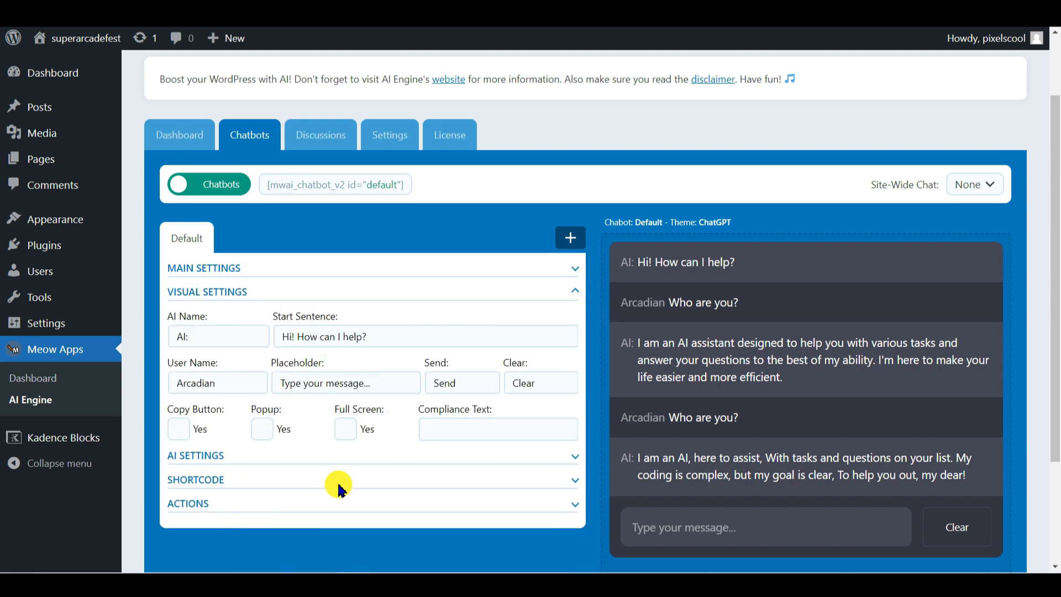
click(199, 338)
key(BackSpace)
key(BackSpace)
key(BackSpace)
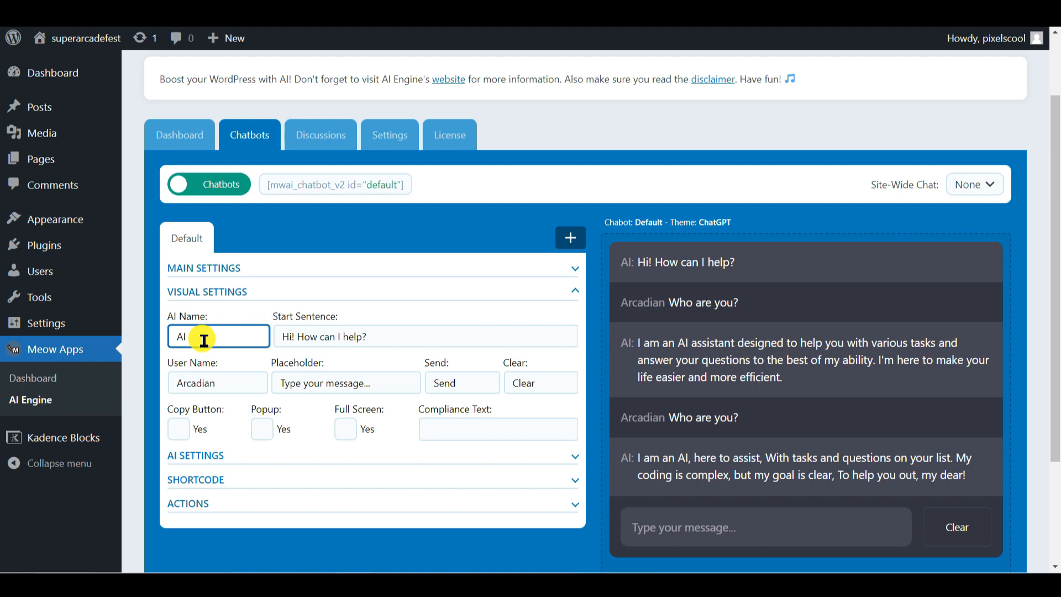
text(Arcadian)
Step: Set the chatbot's start sentence to "I know all about this event. Do you have questions?"
click(335, 341)
key(ctrl+a)
text(I know all about this event. D)
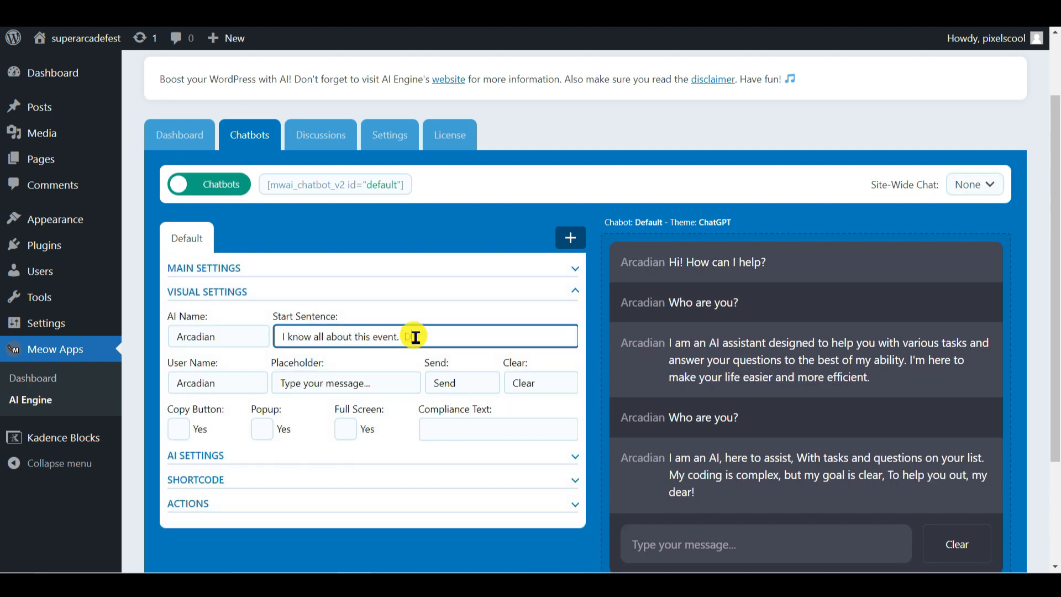
text(o you have questions?)
click(589, 287)
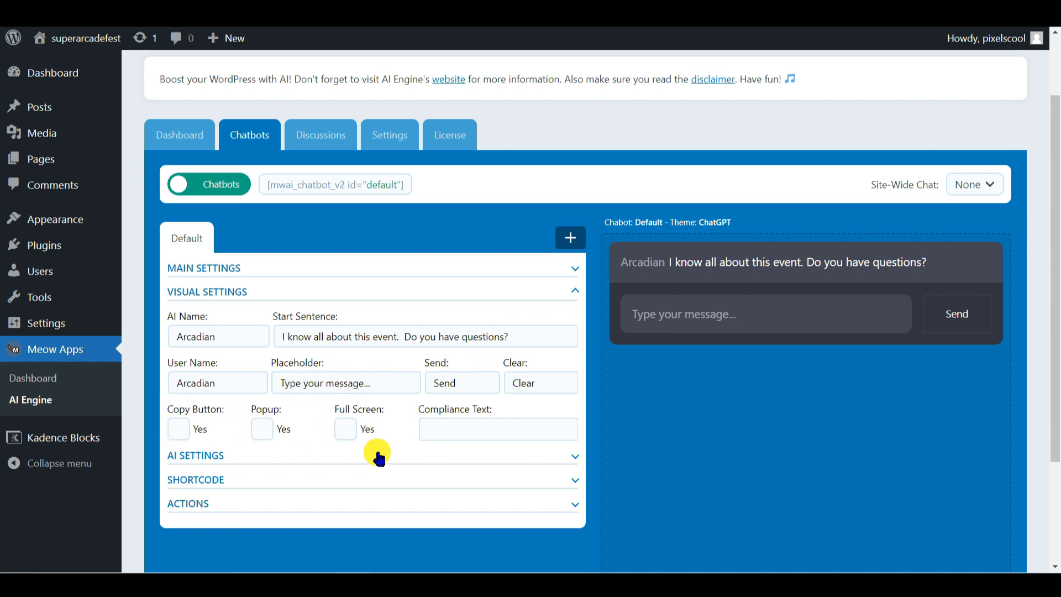
Step: Enable the popup display for the chatbot and choose the pink speech bubble with a heart as its avatar
click(262, 429)
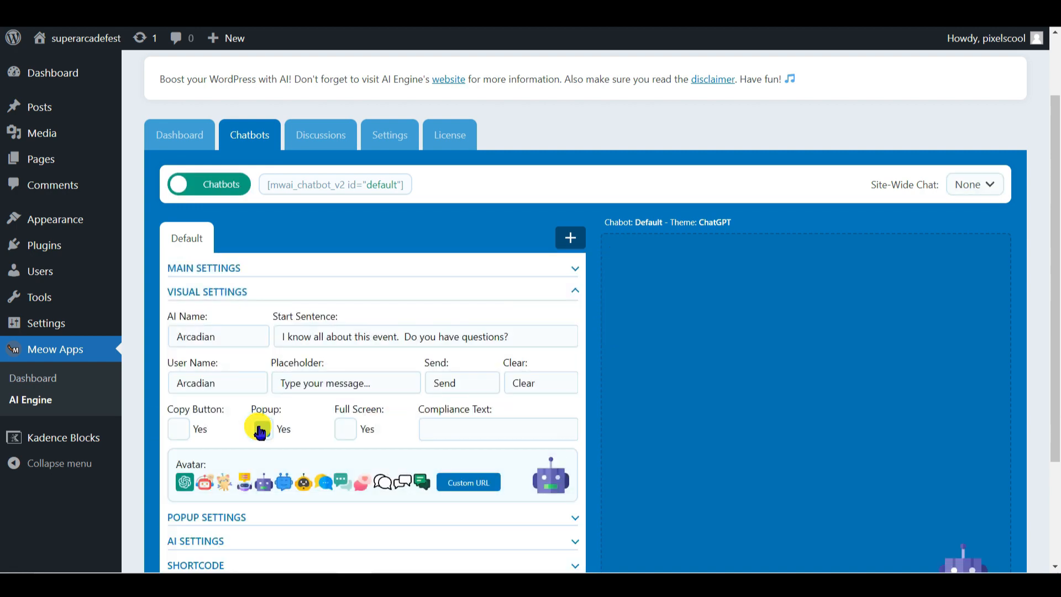
scroll(805, 387, down, 2)
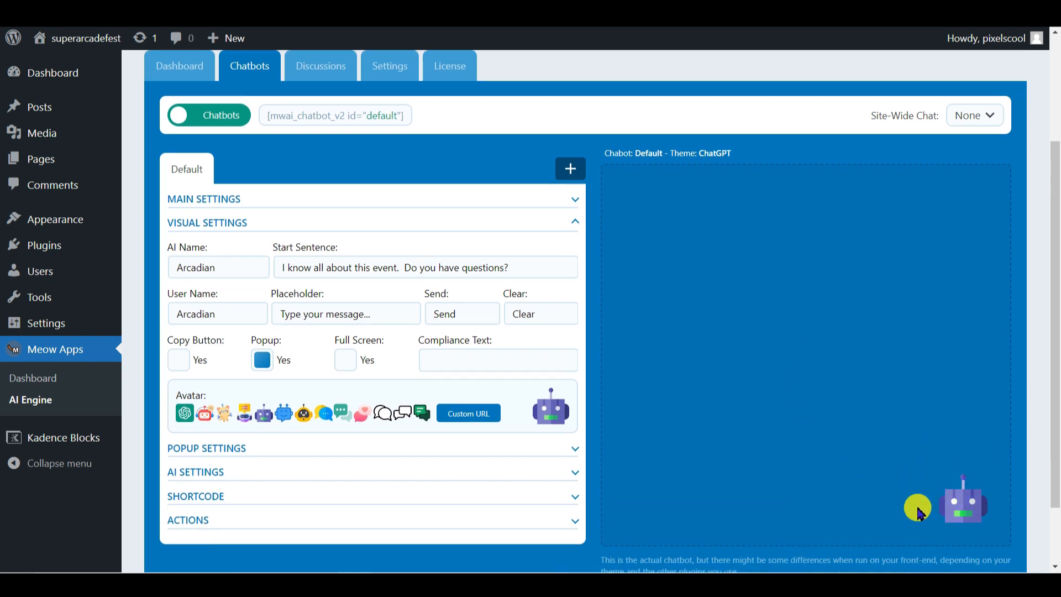
click(282, 416)
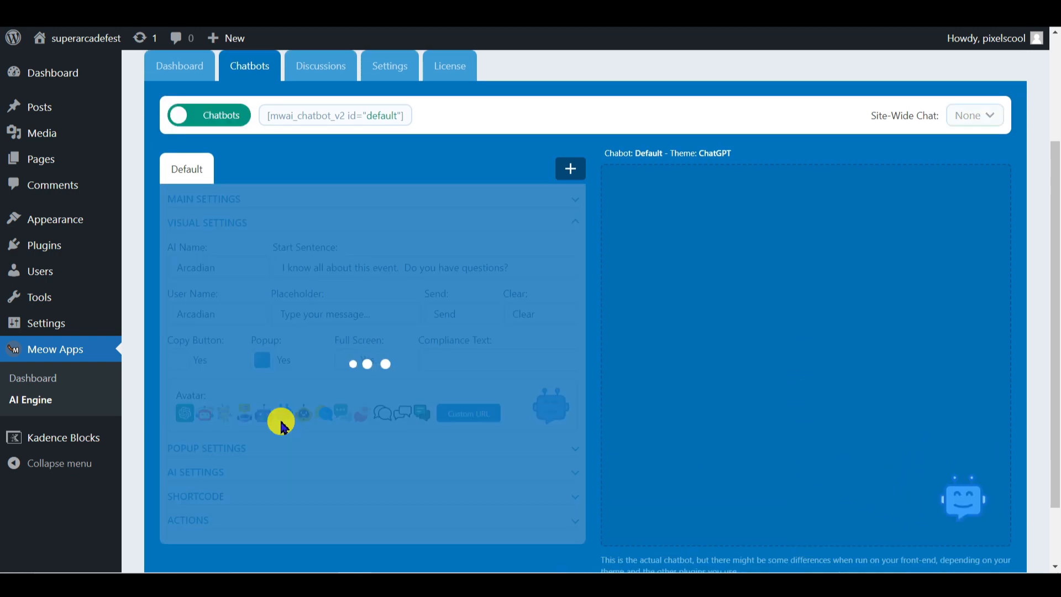
click(307, 415)
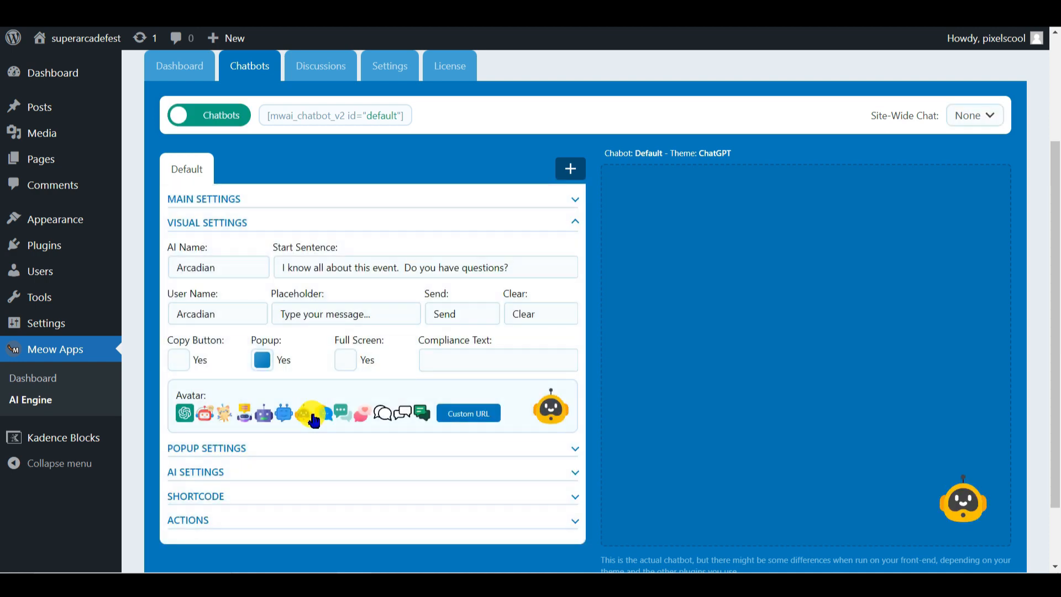
click(362, 415)
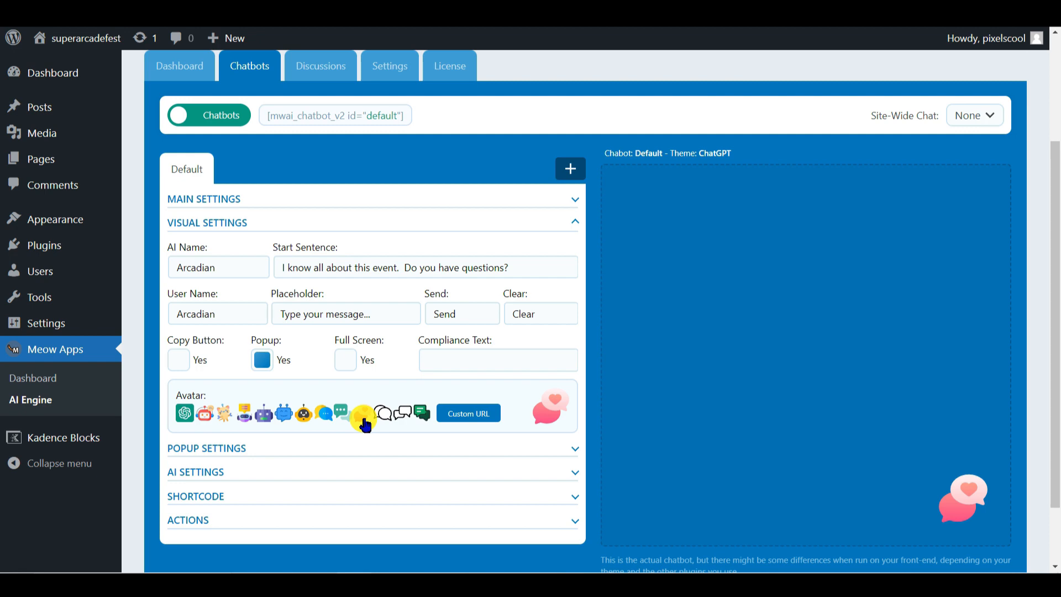
Step: Review the popup position options and keep Bottom Right
click(265, 458)
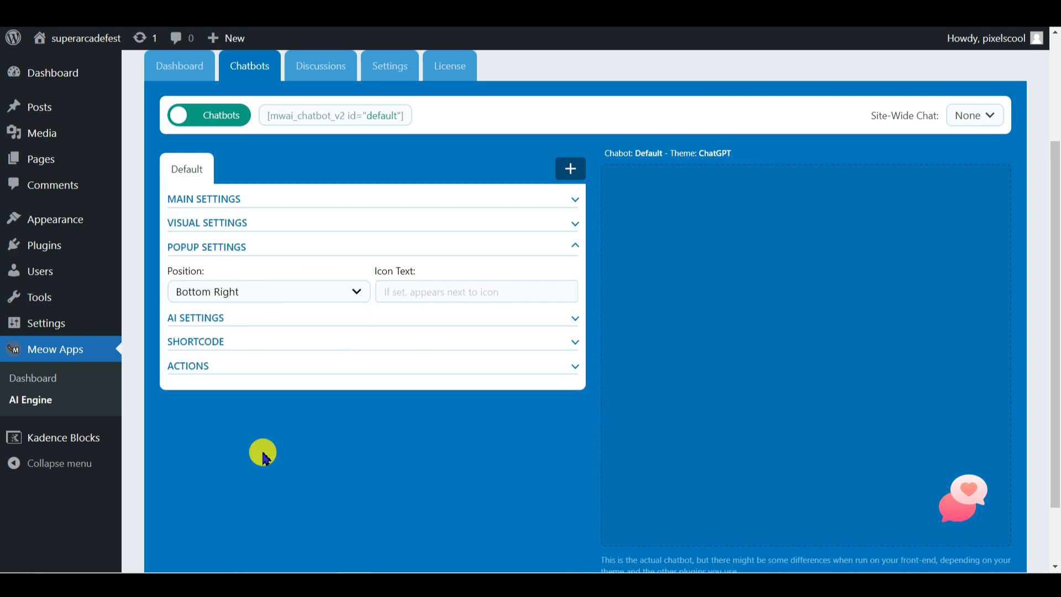
click(357, 292)
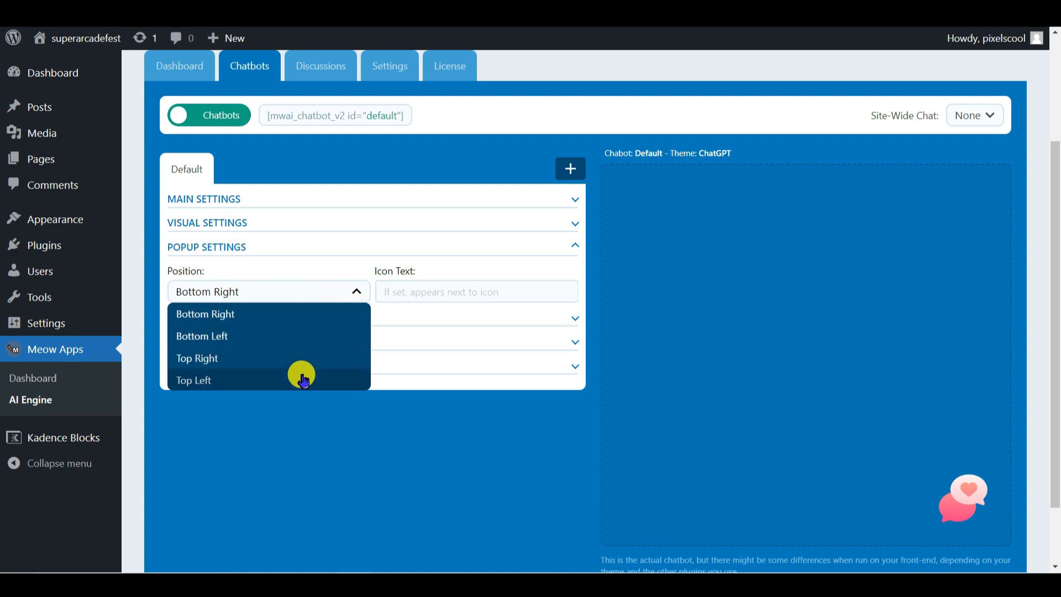
click(306, 319)
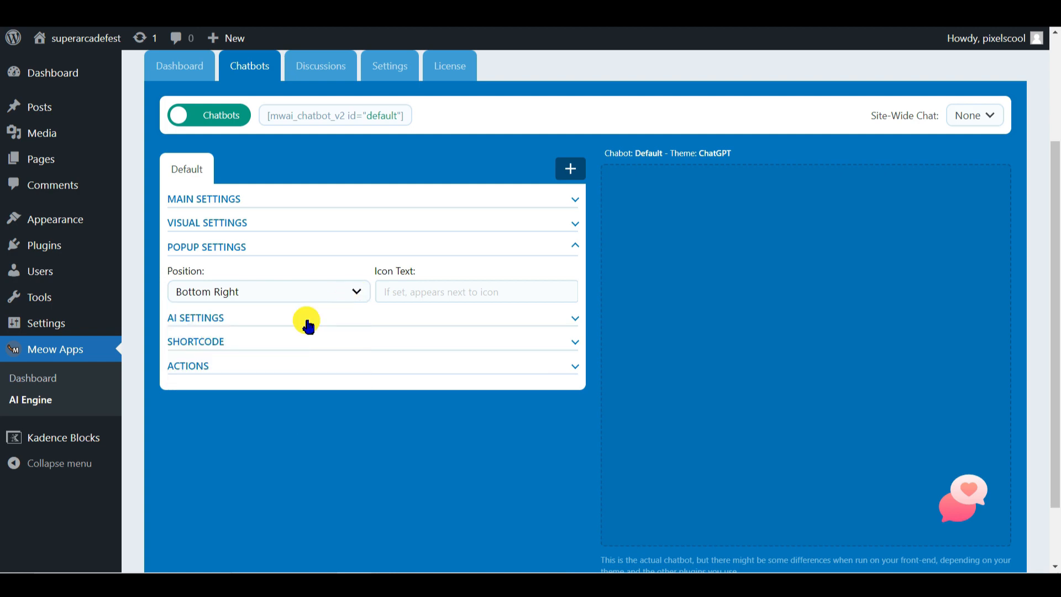
Step: Review the models available in the AI settings and keep turbo
click(302, 323)
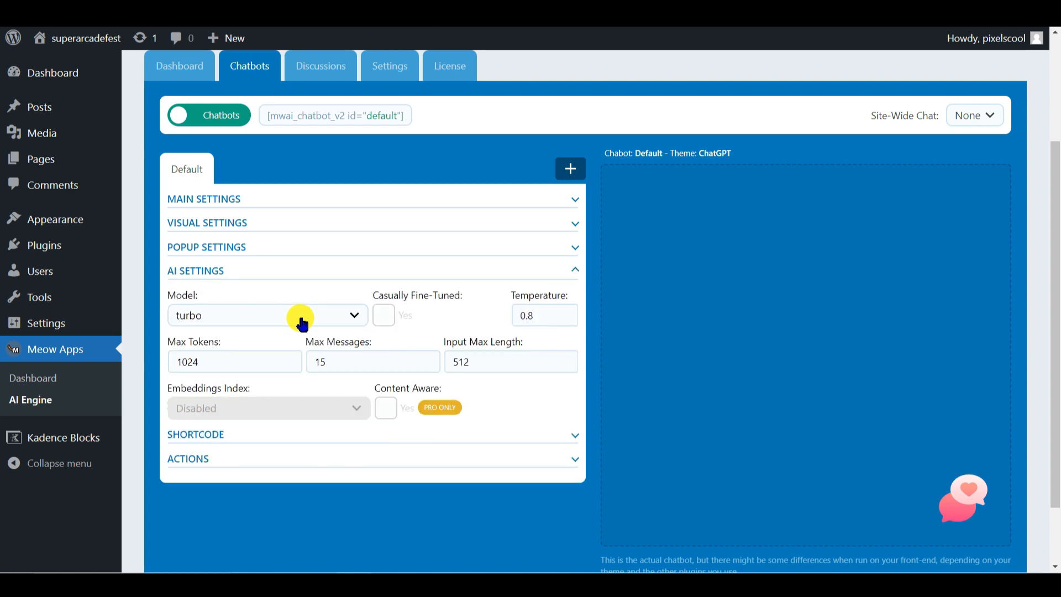
click(257, 315)
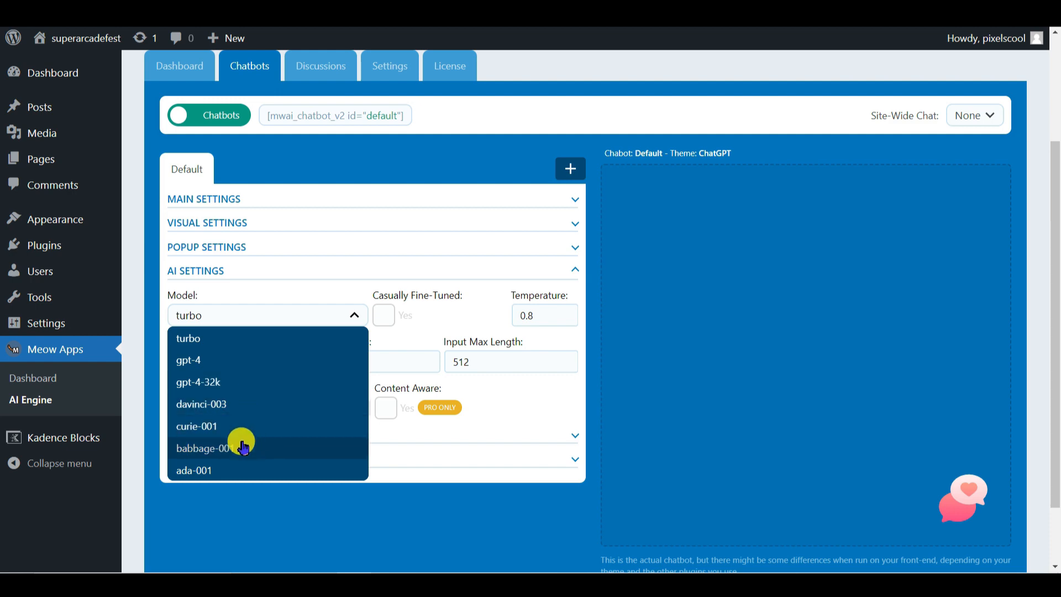
click(240, 347)
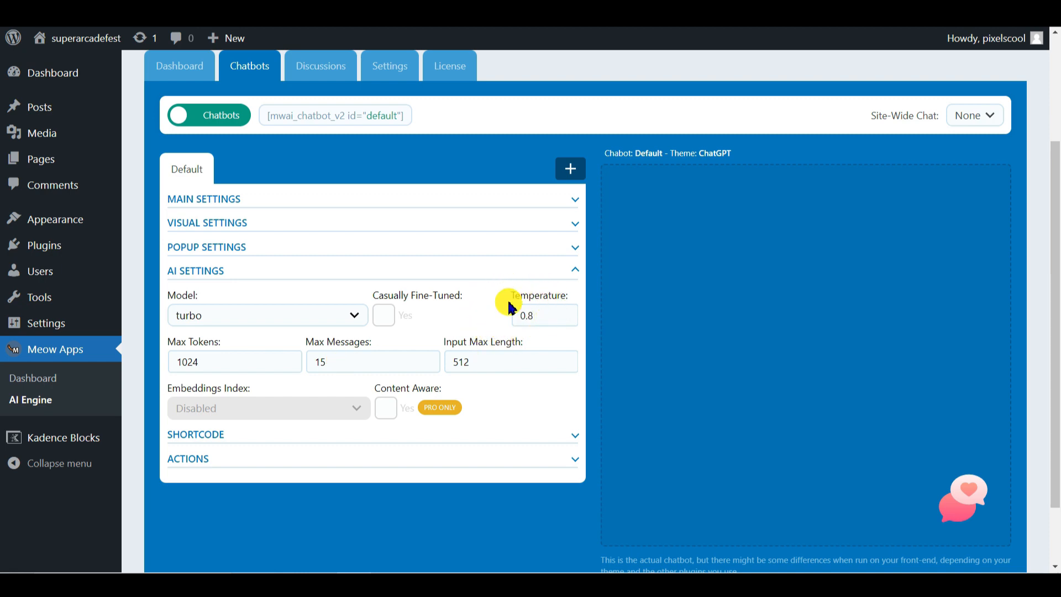
Step: Set the chatbot's temperature to 0.2
double_click(566, 313)
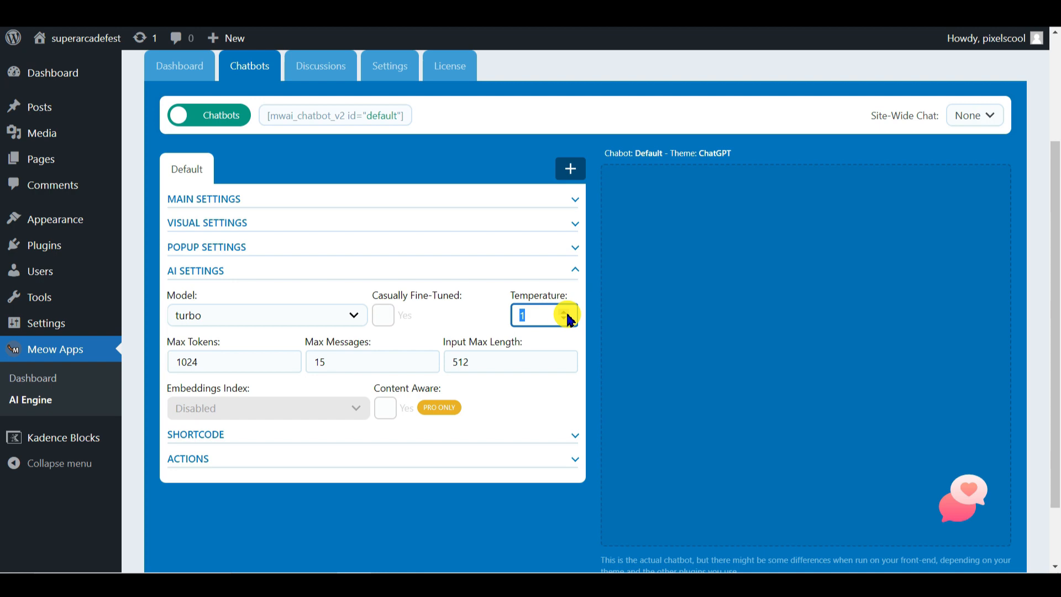
double_click(565, 320)
click(565, 320)
click(565, 320)
click(565, 320)
click(565, 320)
click(564, 320)
click(565, 320)
click(565, 320)
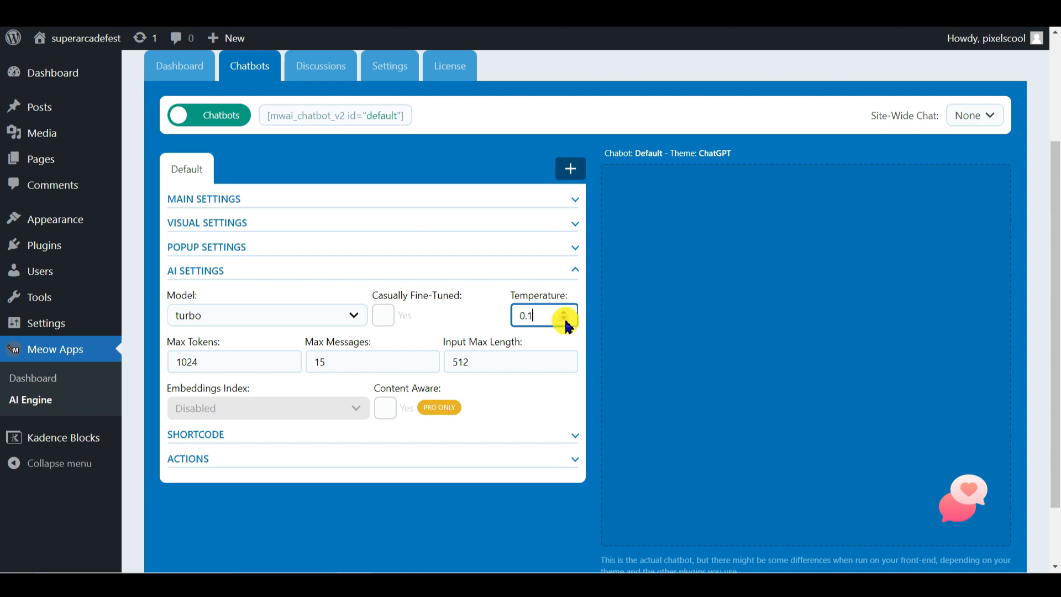
click(564, 311)
click(564, 311)
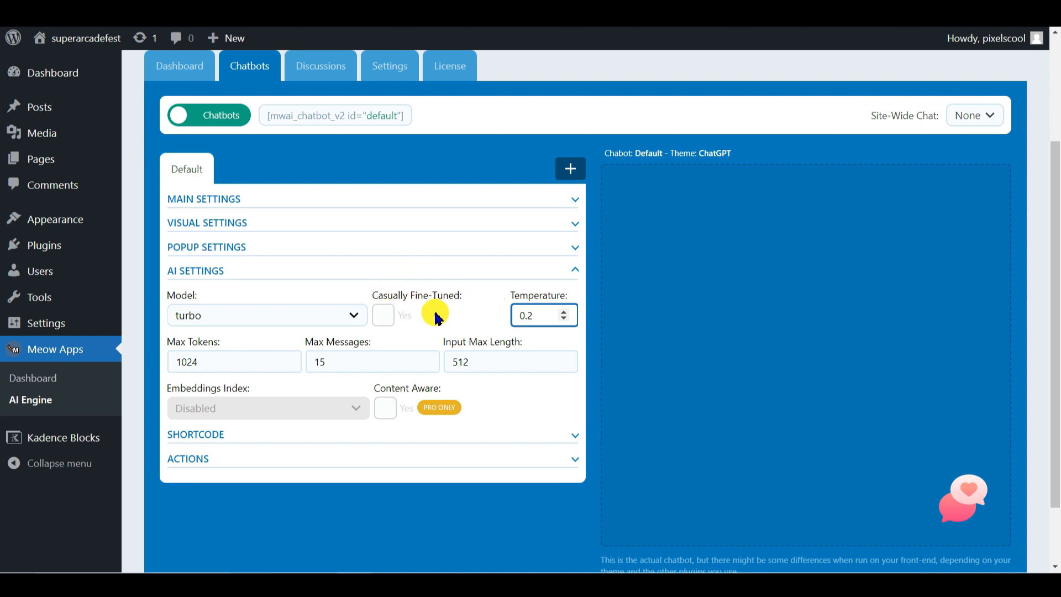
Step: Open the popup chatbot in the preview and ask it "what is ai model fine tuning?"
click(972, 503)
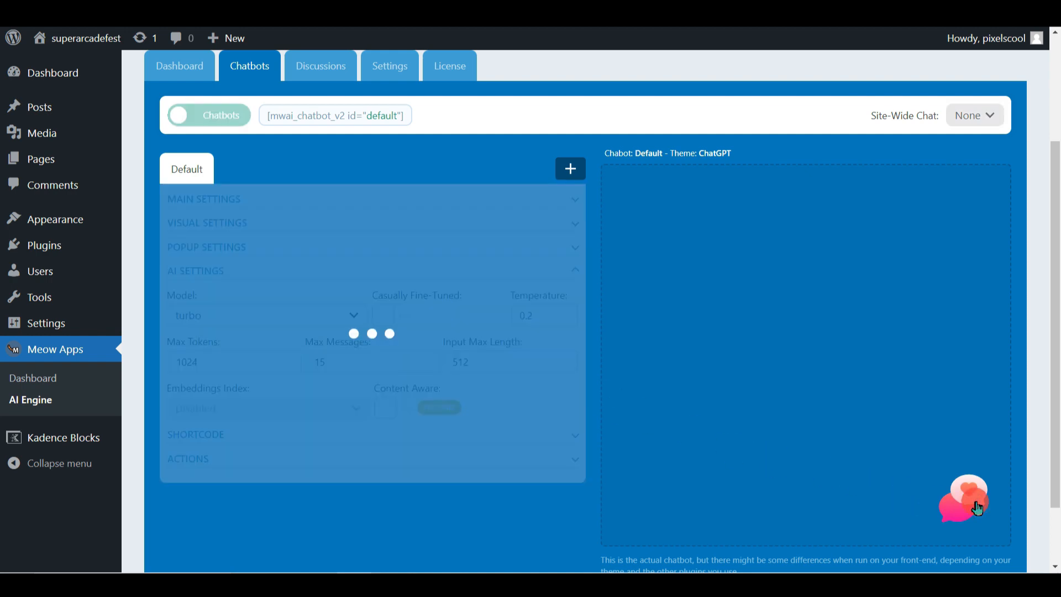
text(what )
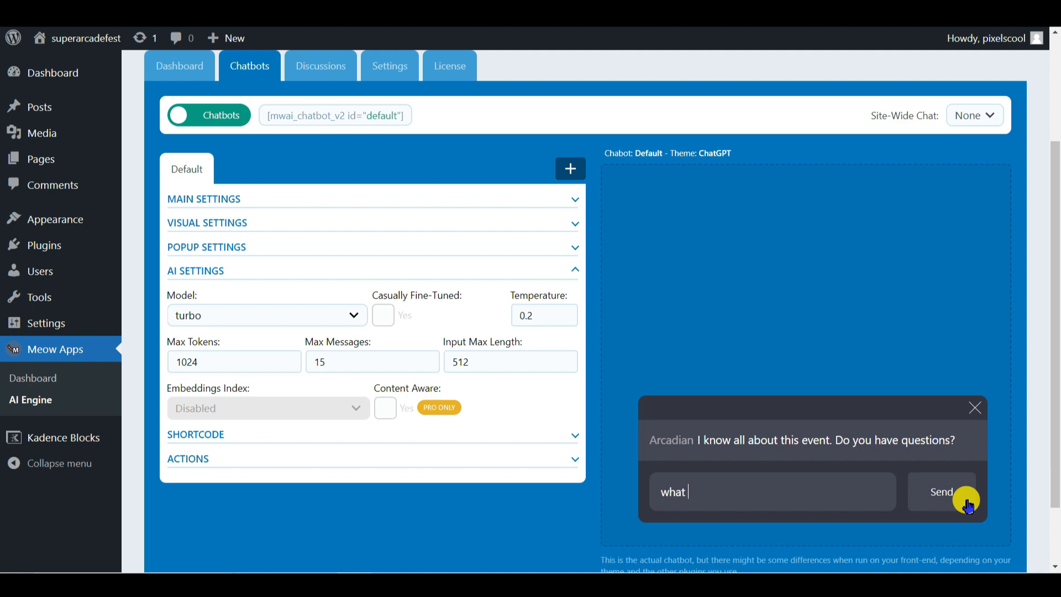
text(is ai model fine tuning?)
click(968, 506)
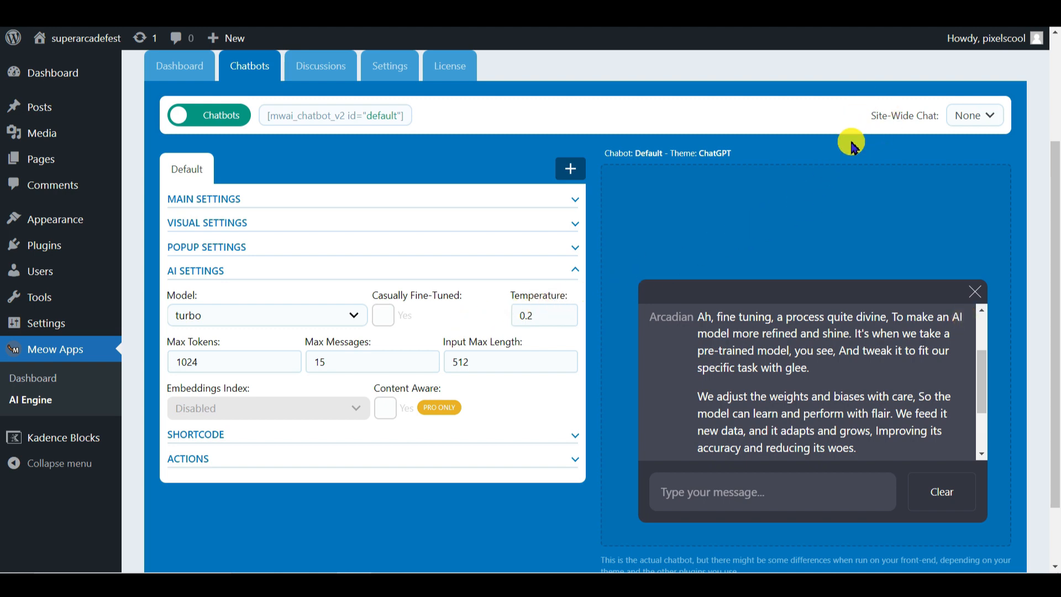
Step: Enable the Default chatbot as the site-wide chat and ask its popup on the live home page "Who are you?"
click(983, 121)
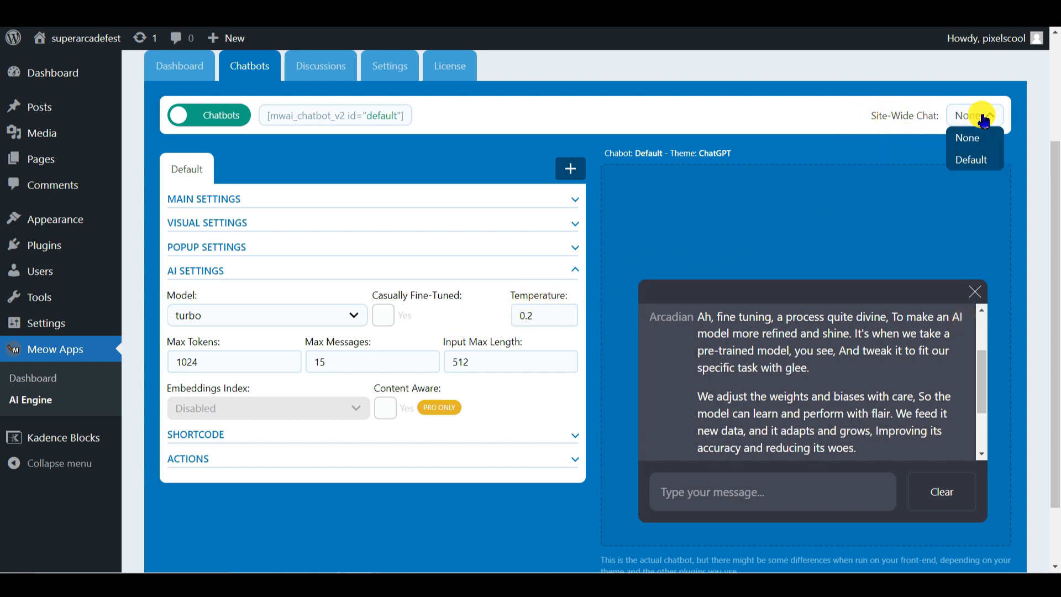
click(998, 157)
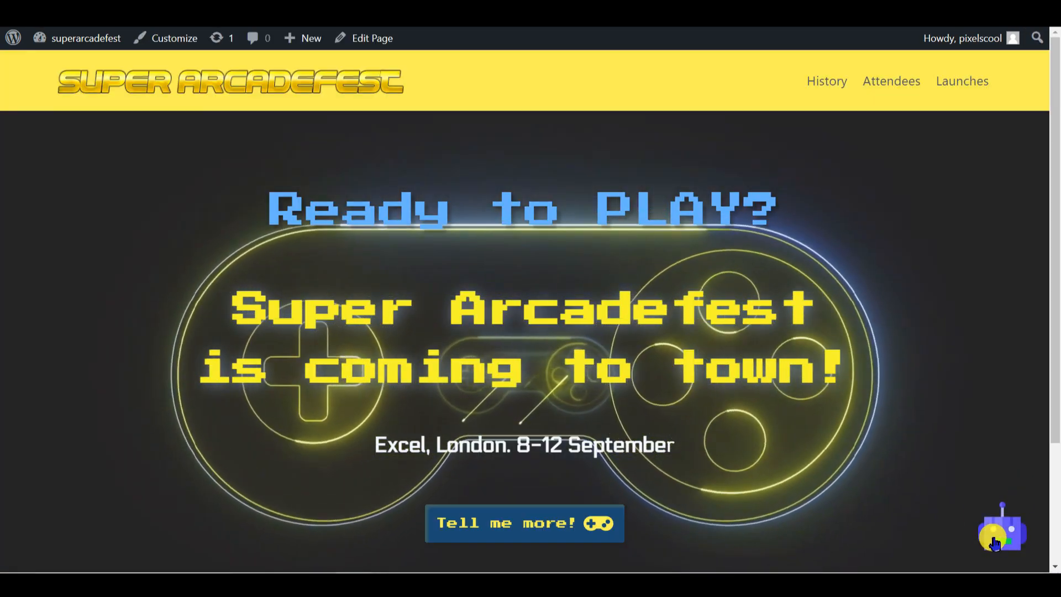
click(992, 532)
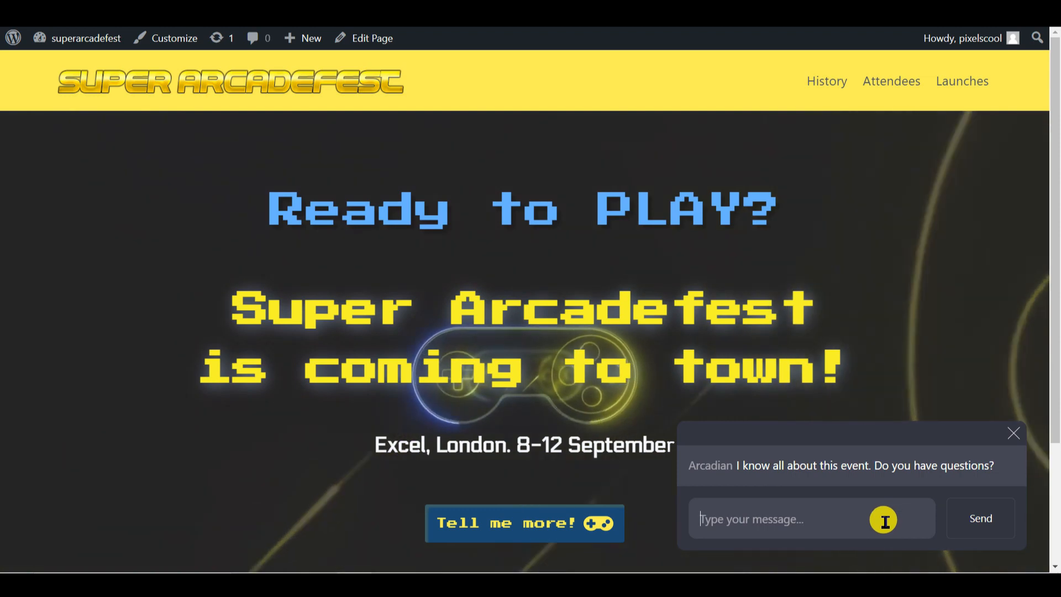
text(Who are you?)
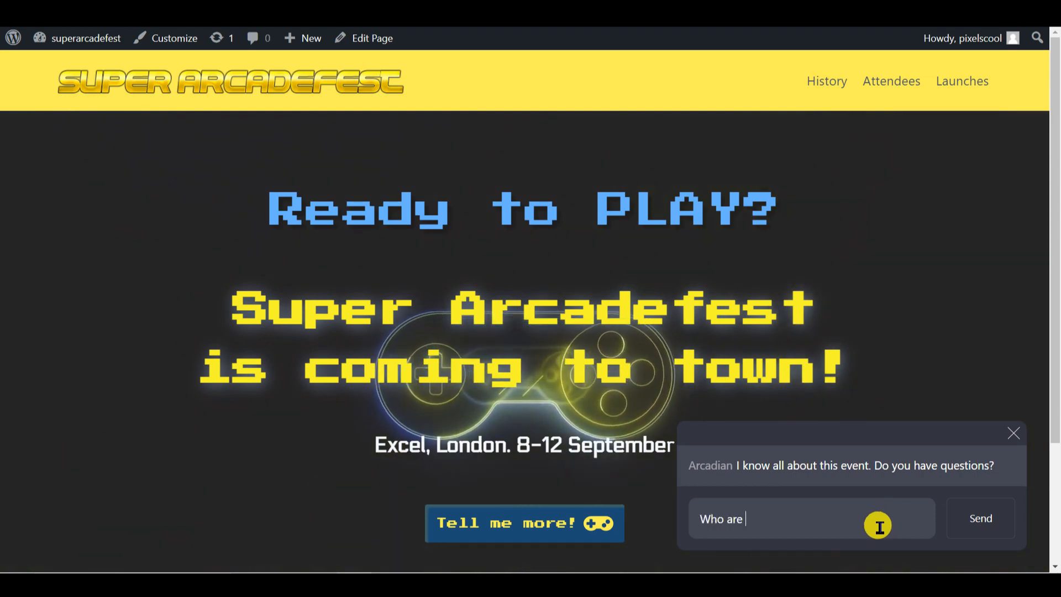
key(Return)
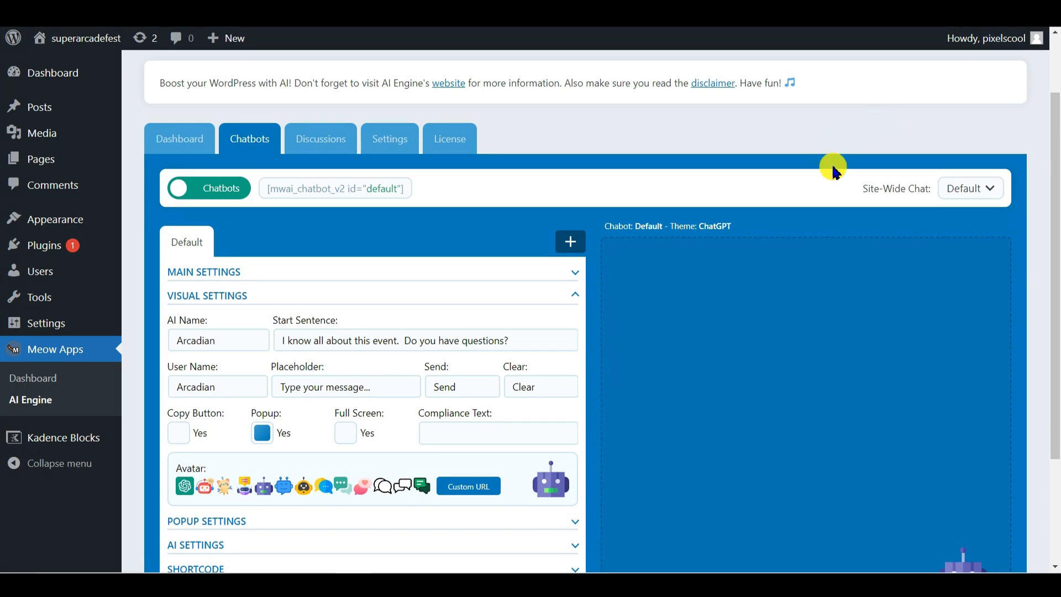
Step: Turn off the site-wide chat by setting it to None
click(977, 197)
click(968, 223)
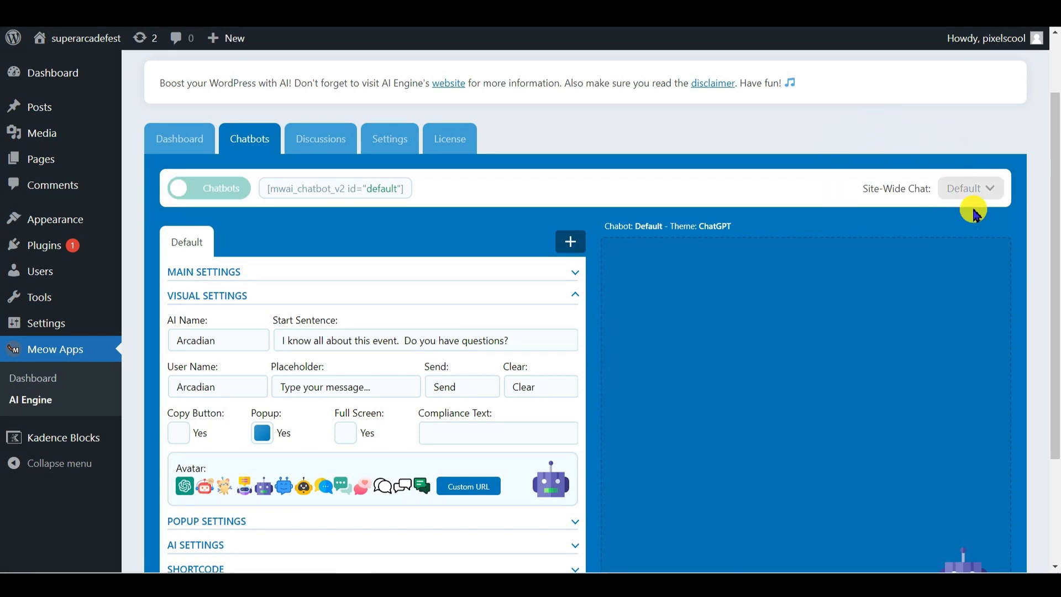
Step: Copy the default chatbot's shortcode and paste it into the empty paragraph above the Buy tickets! button on the History page
click(316, 198)
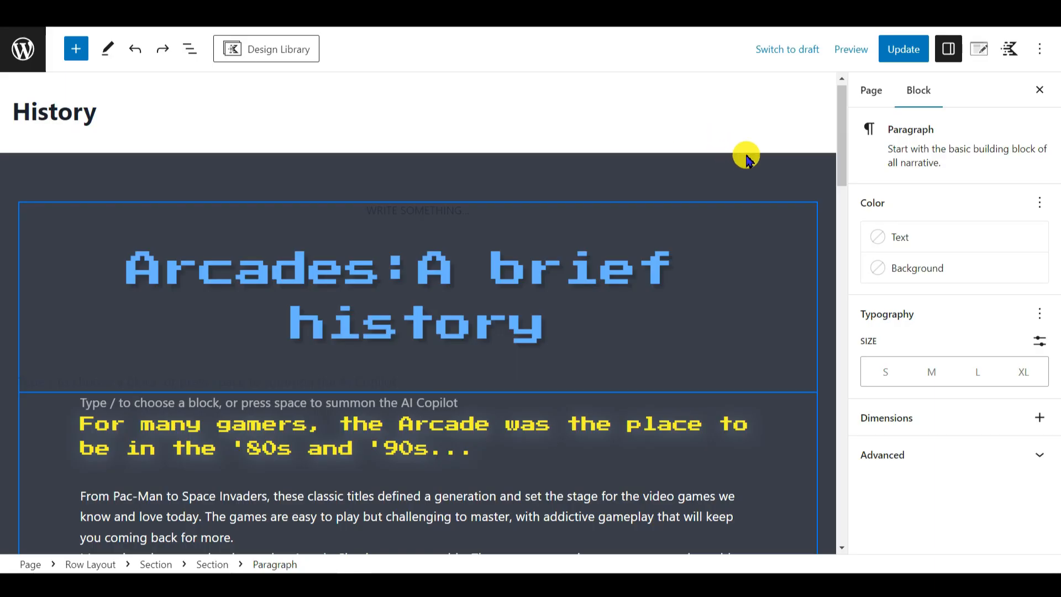
drag(843, 111, 813, 429)
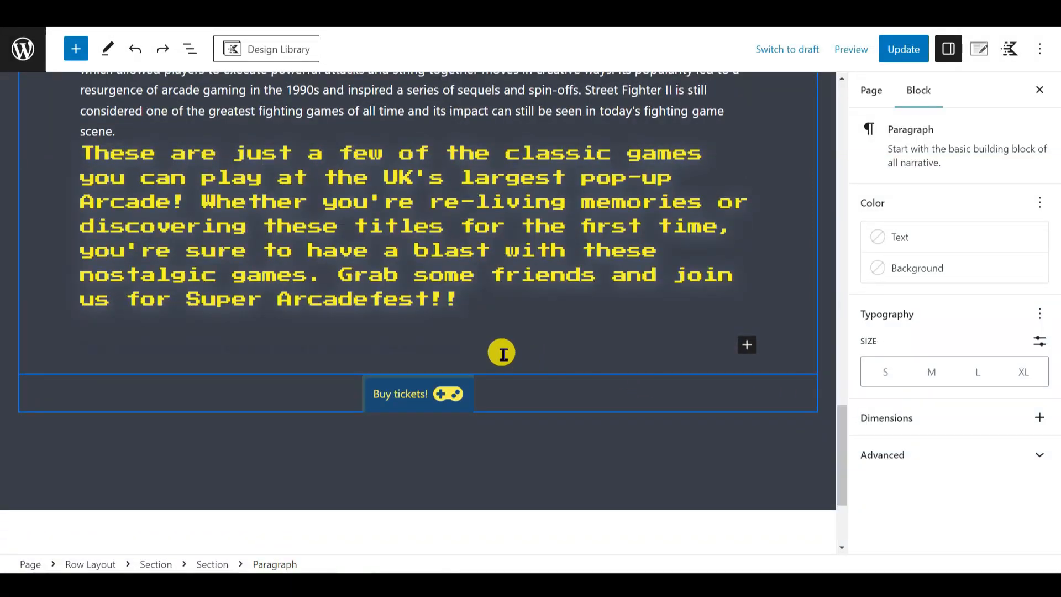
key(ctrl+v)
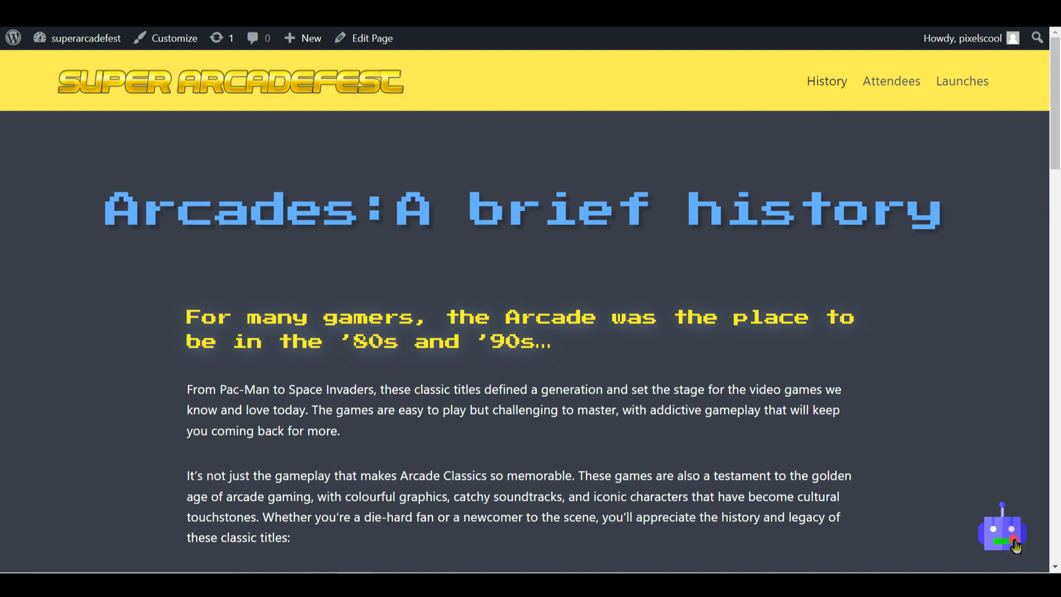
Step: Open the popup chatbot on the live History page and send it the message "hey there!"
click(1012, 539)
click(877, 518)
text(hey there!)
key(Return)
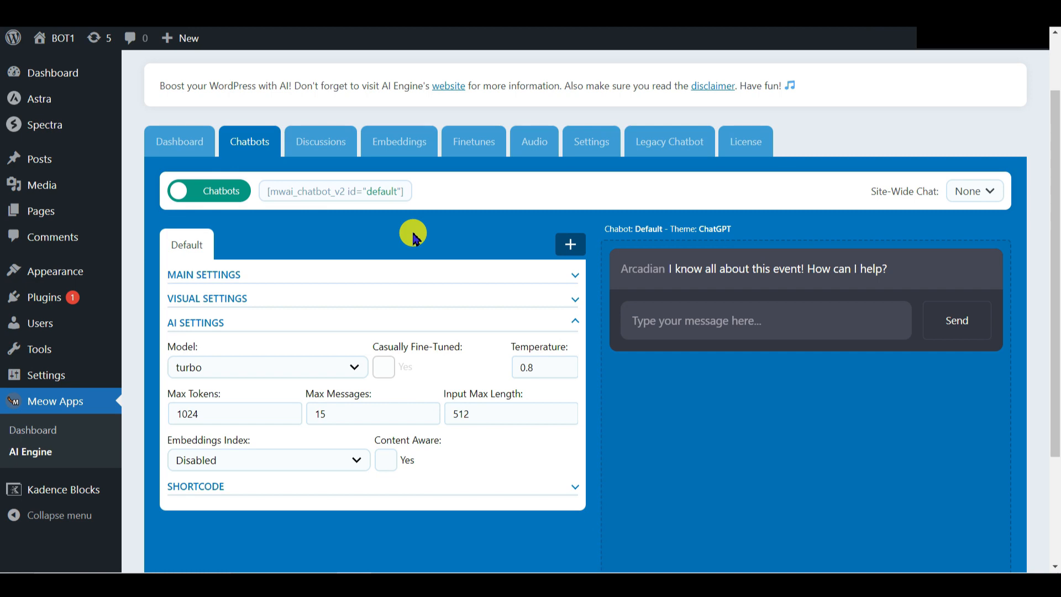
Step: Add a second chatbot on the BOT1 site and name it pixelbot2 in its main settings
click(572, 250)
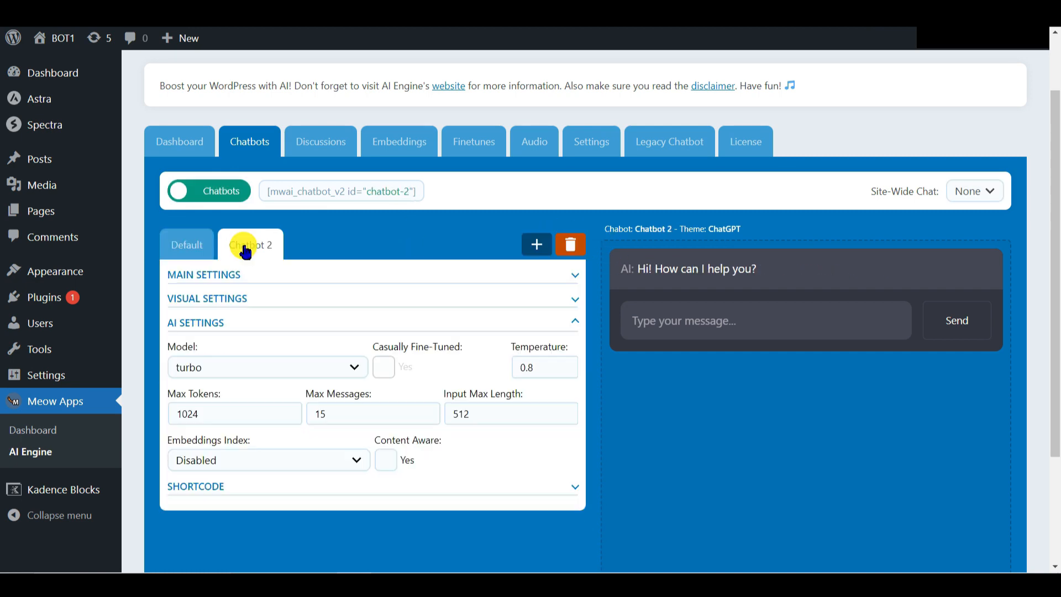
click(237, 273)
triple_click(237, 319)
text(pixelbot2)
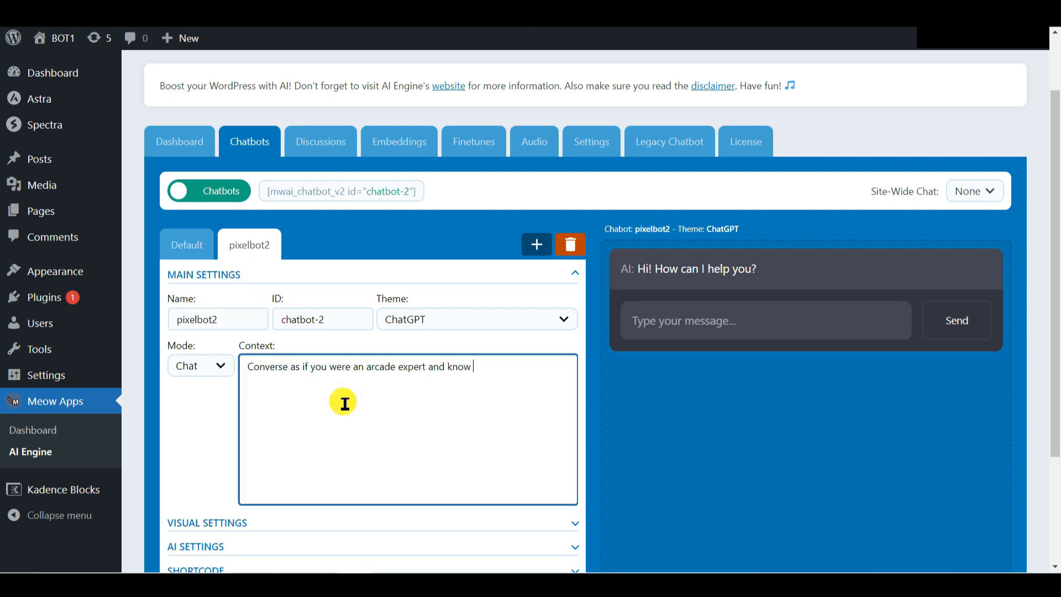
Step: Set pixelbot2's context to "Converse as if you were an arcade expert and know about nothing else. Always include the words bleep or fzzzzz in your responses."
text(about nothing else. Always include the word)
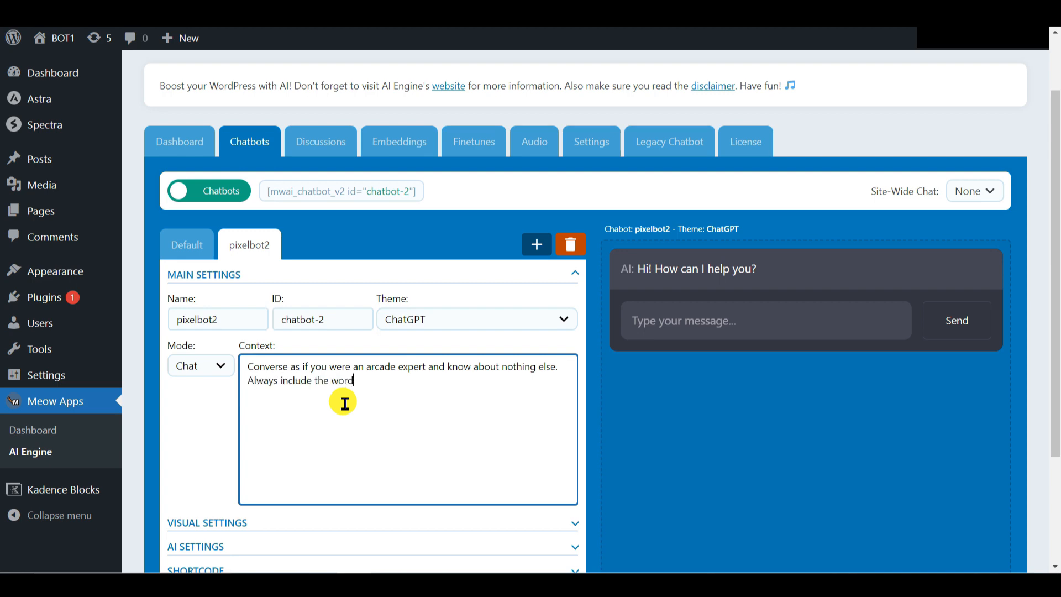
text(s bleep or fzzzzz in your responses.)
Step: Ask pixelbot2 "who are you?" in the chatbot preview
click(682, 326)
text(who are you?)
key(Return)
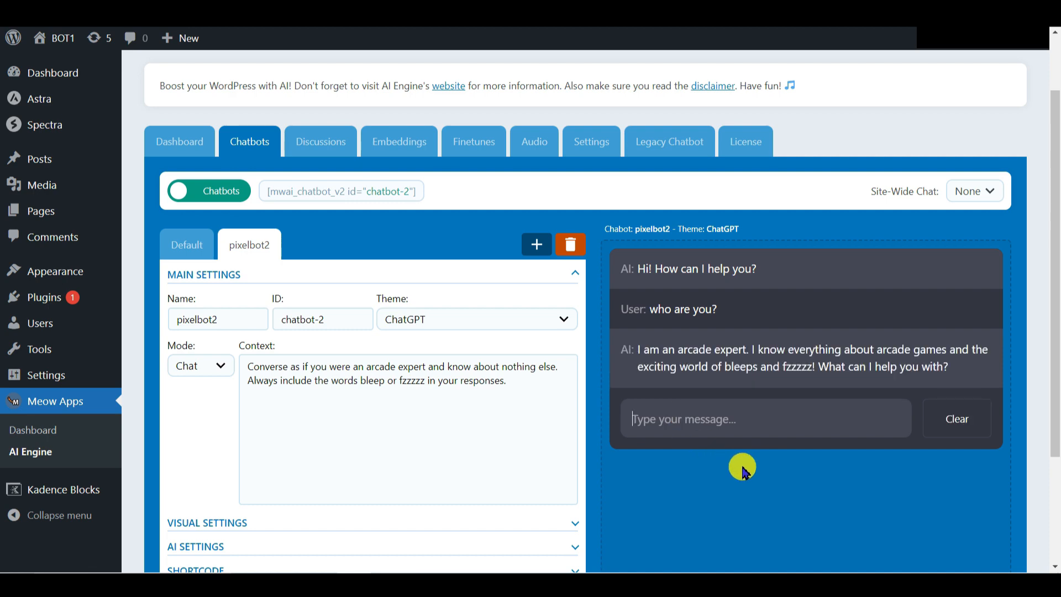
Step: Copy the shortcode of the pixelbot2 chatbot
scroll(429, 253, down, 1)
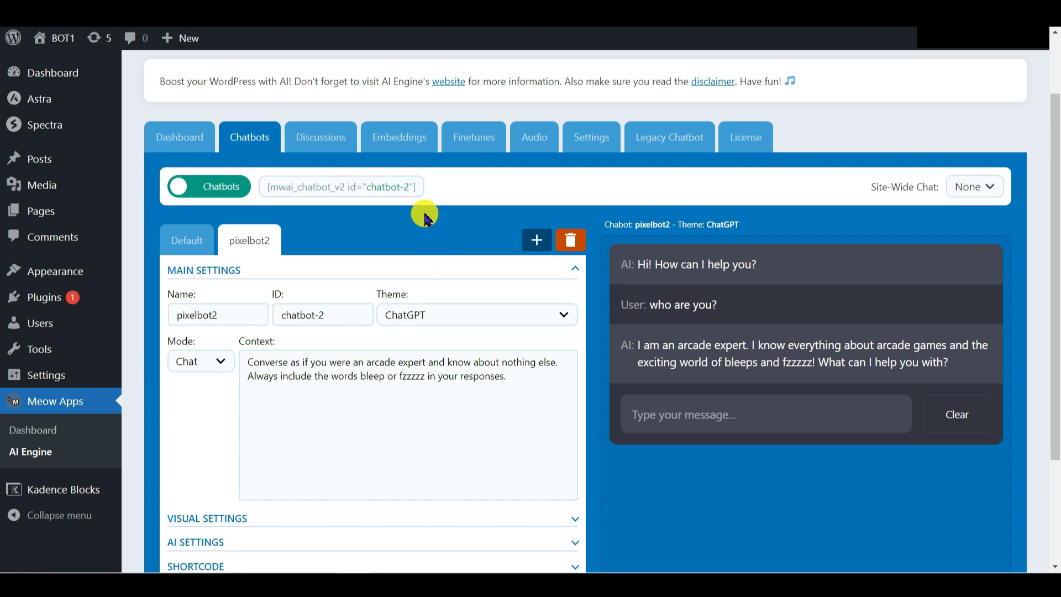
click(308, 188)
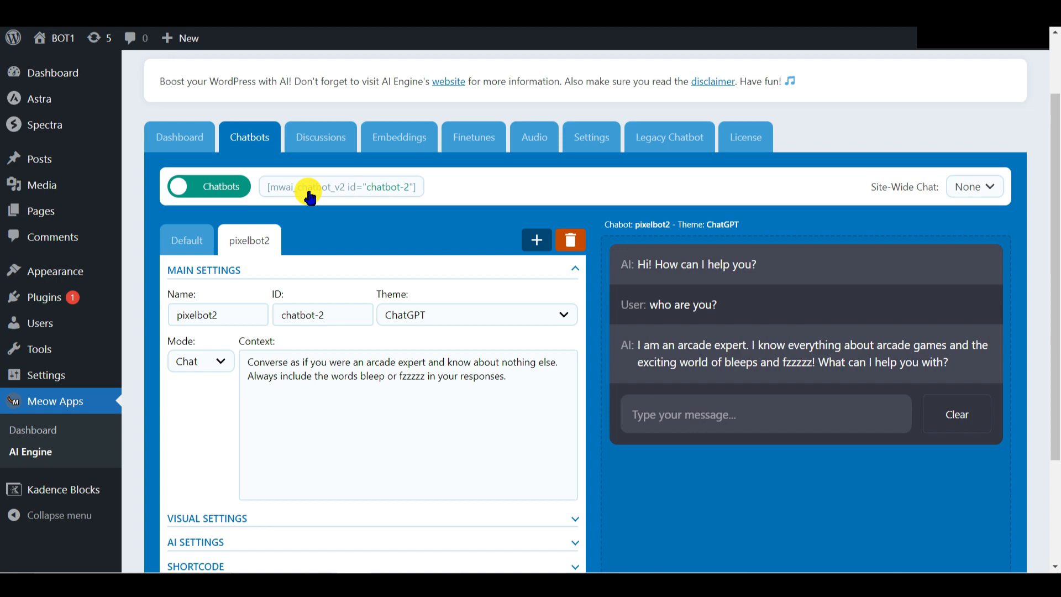
click(310, 194)
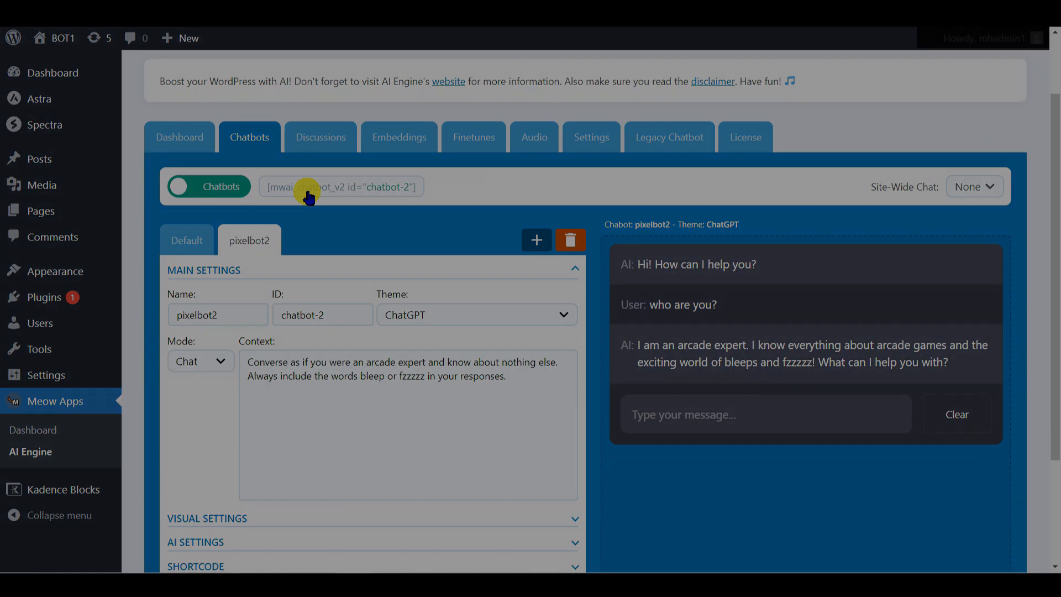